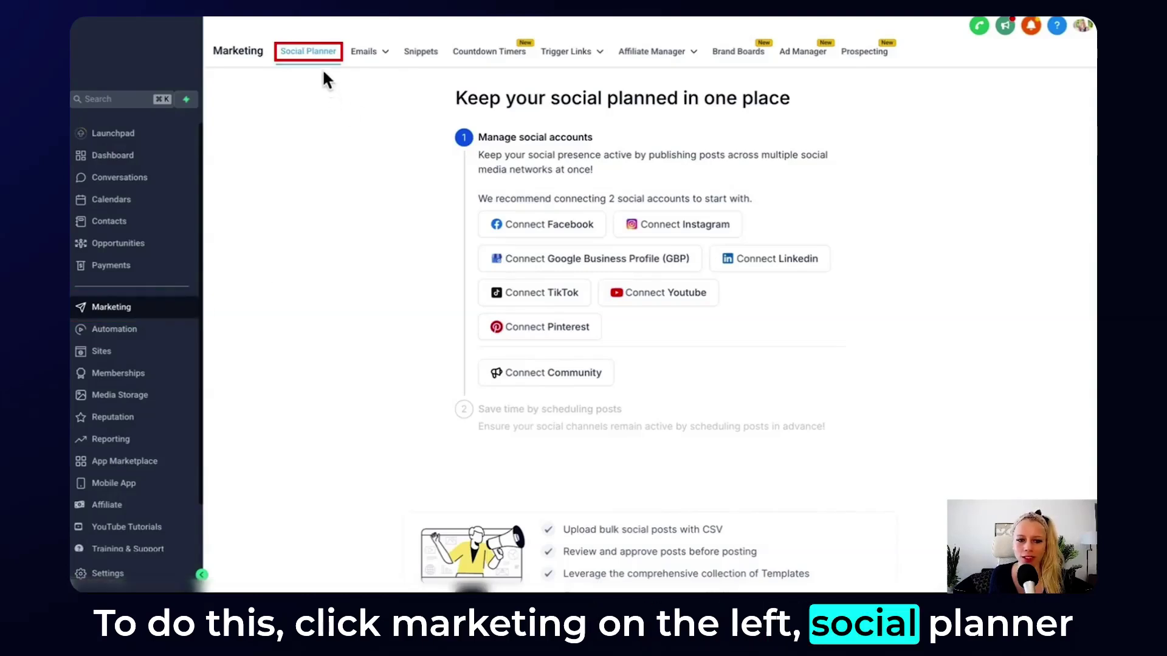
Connect the Facebook page through the already logged-in Facebook account, then close the accounts list
left_click(552, 230)
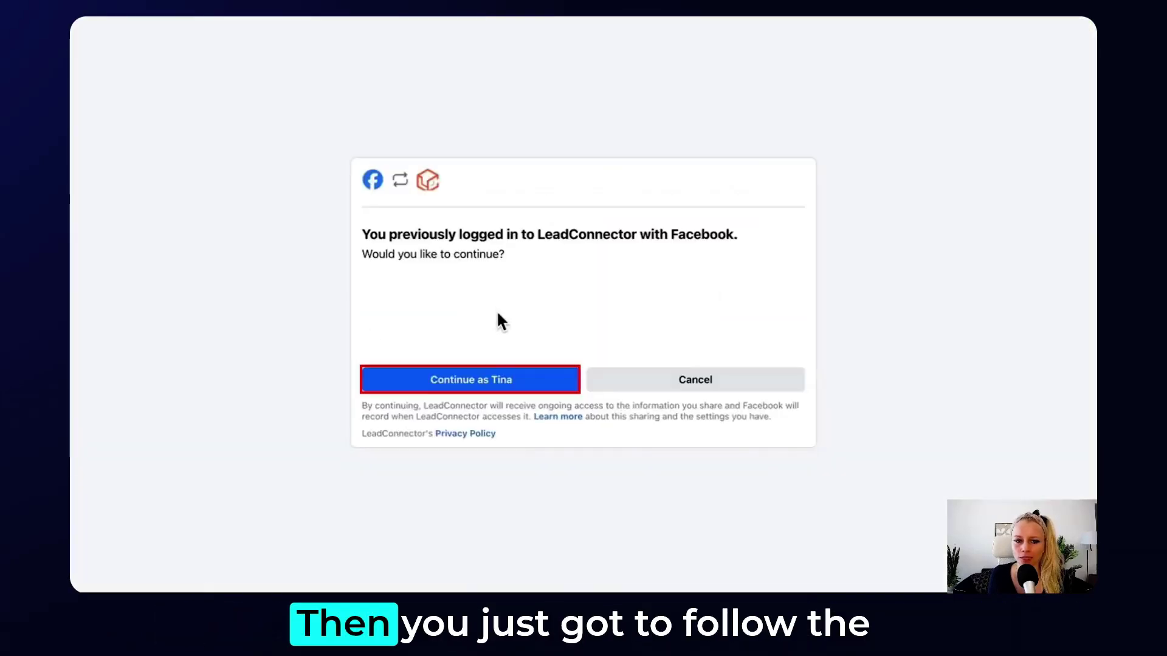
left_click(482, 380)
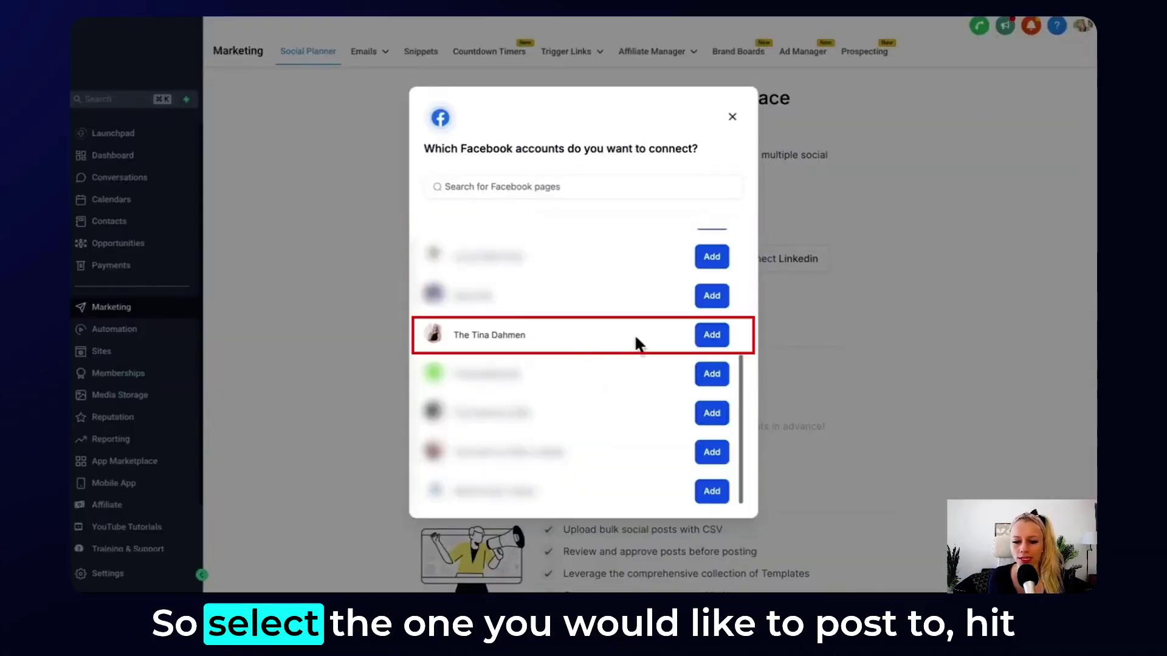
left_click(711, 337)
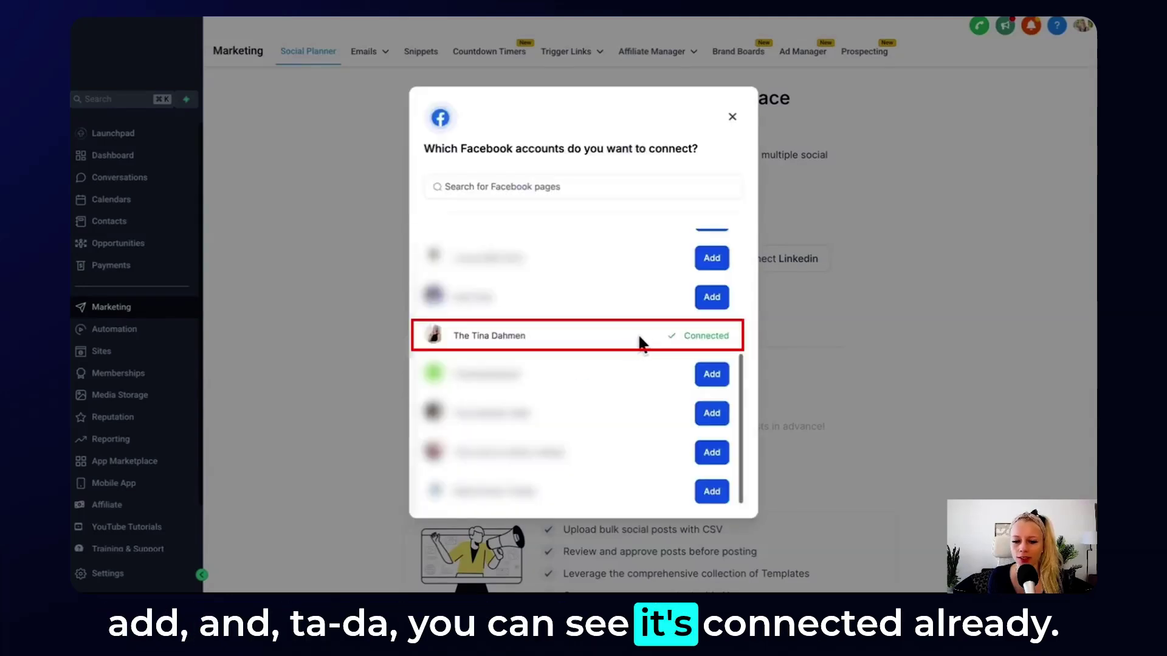
left_click(733, 118)
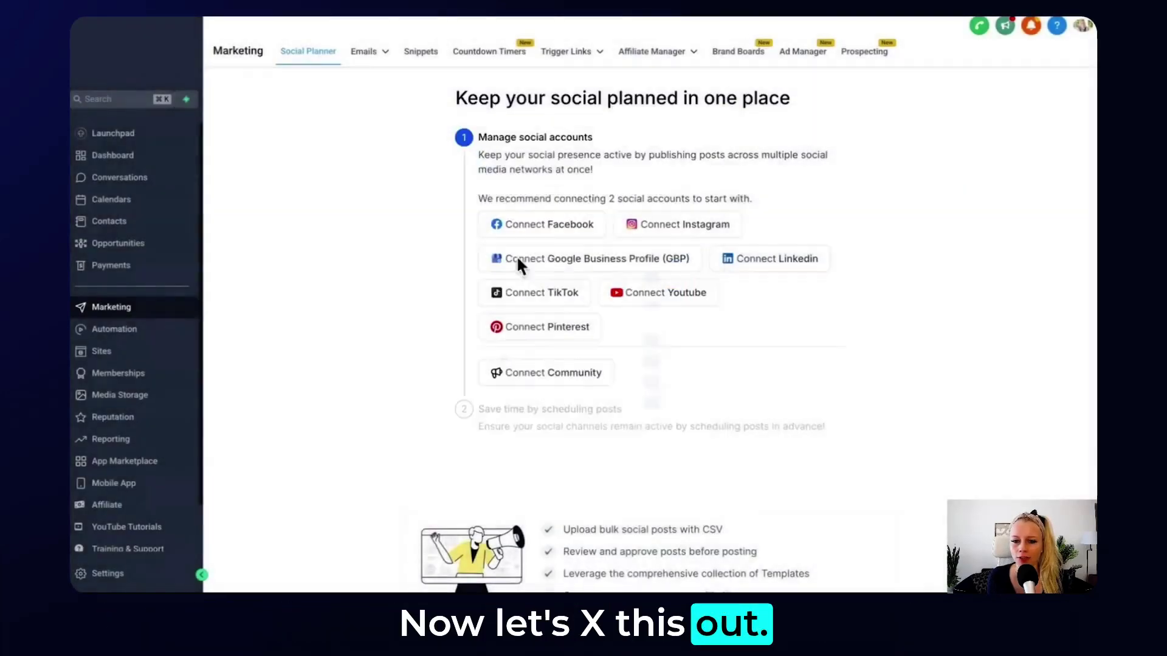
Create a new social post aimed at the connected Facebook page and set it to Reel
left_click(652, 571)
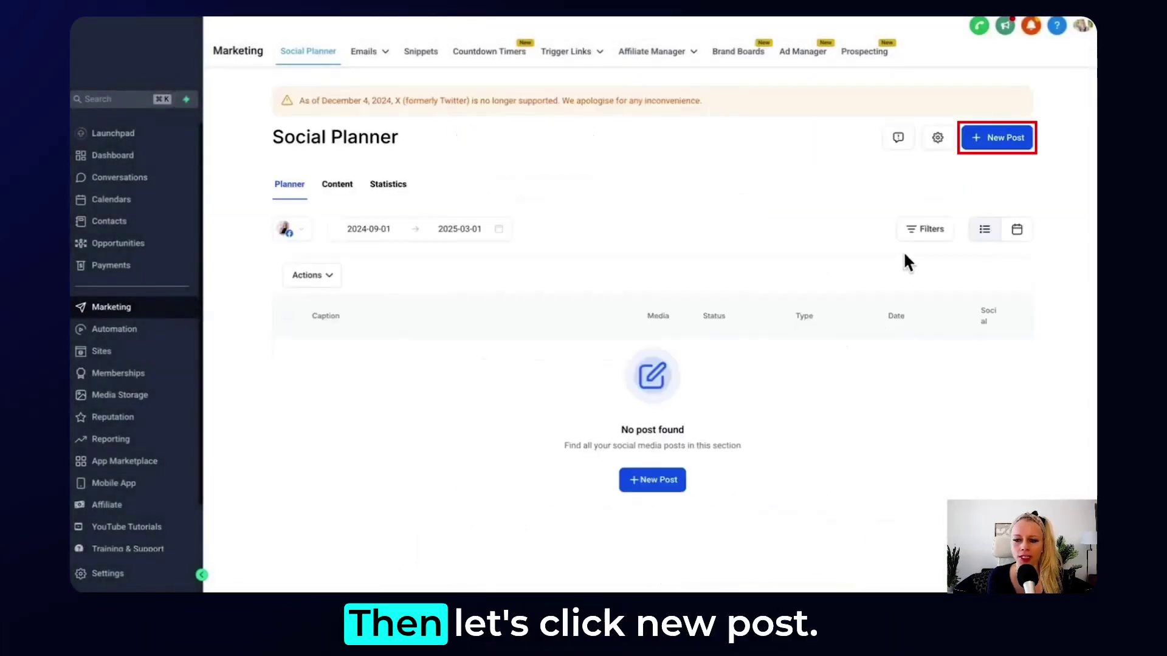
left_click(1006, 139)
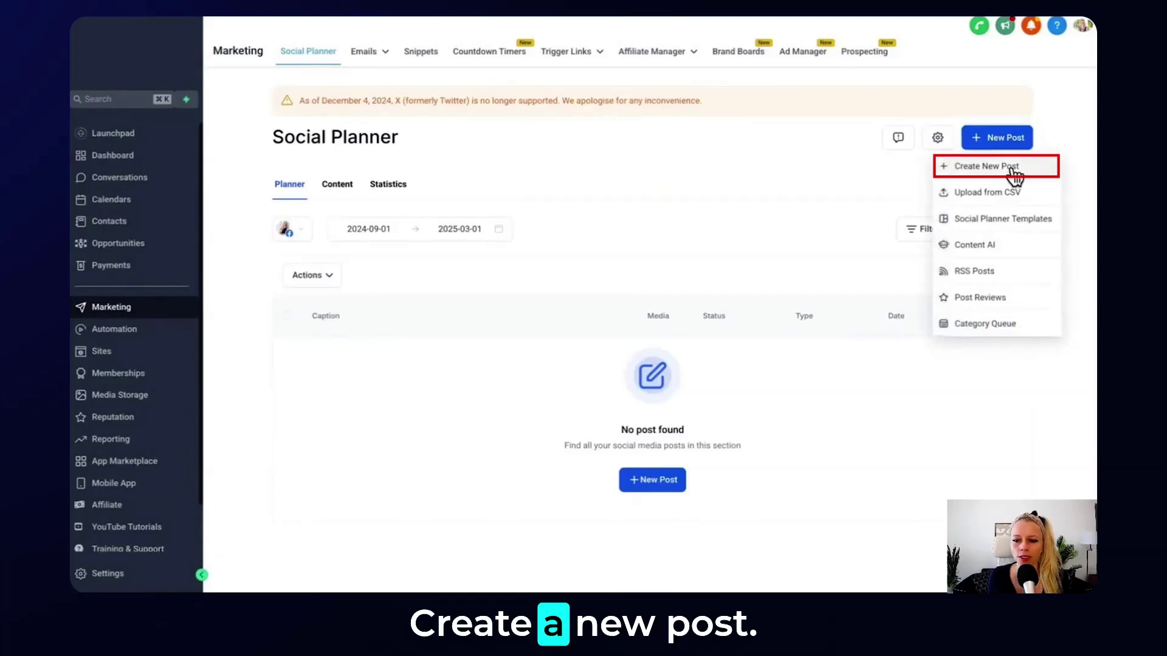
left_click(1014, 172)
left_click(482, 152)
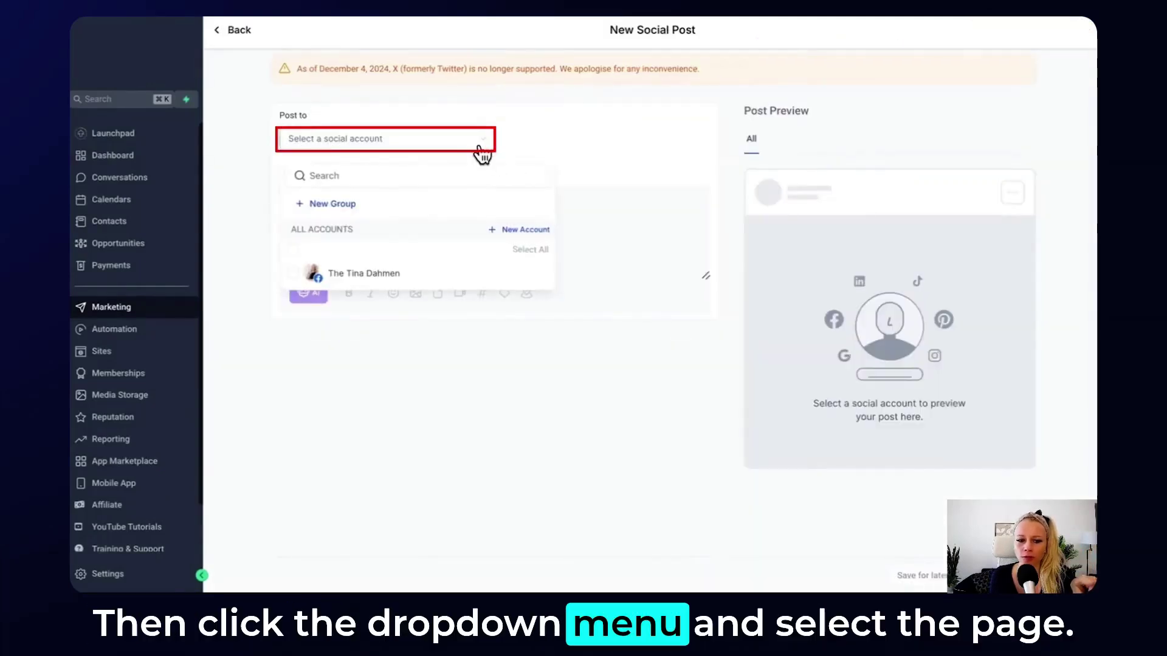
left_click(295, 274)
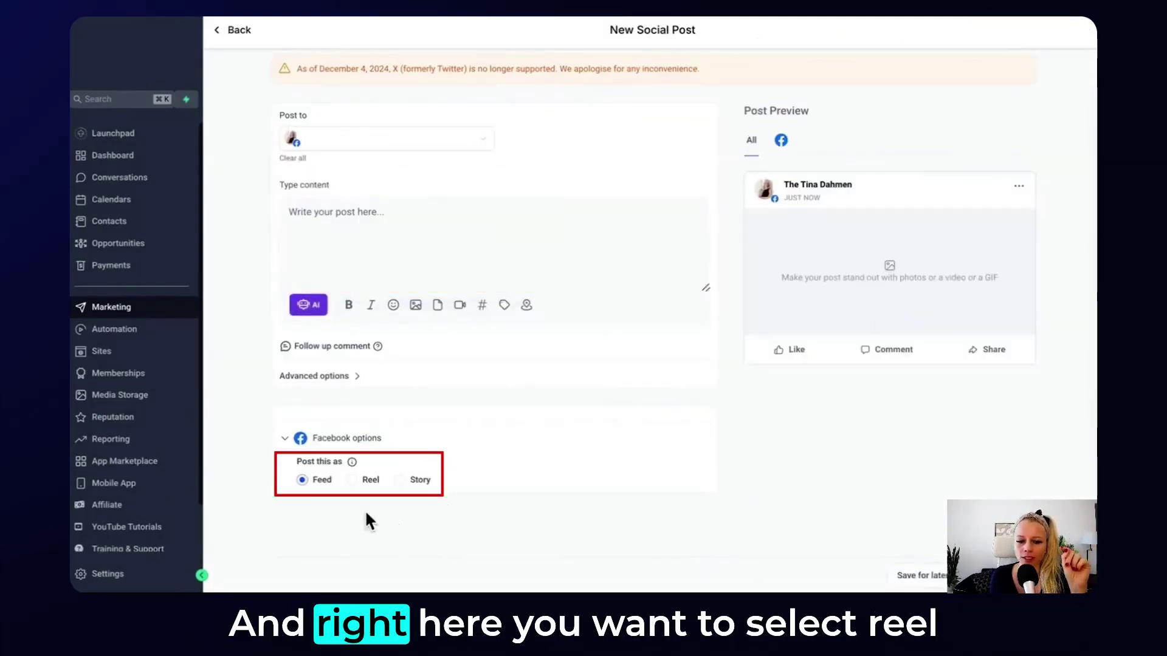
left_click(354, 481)
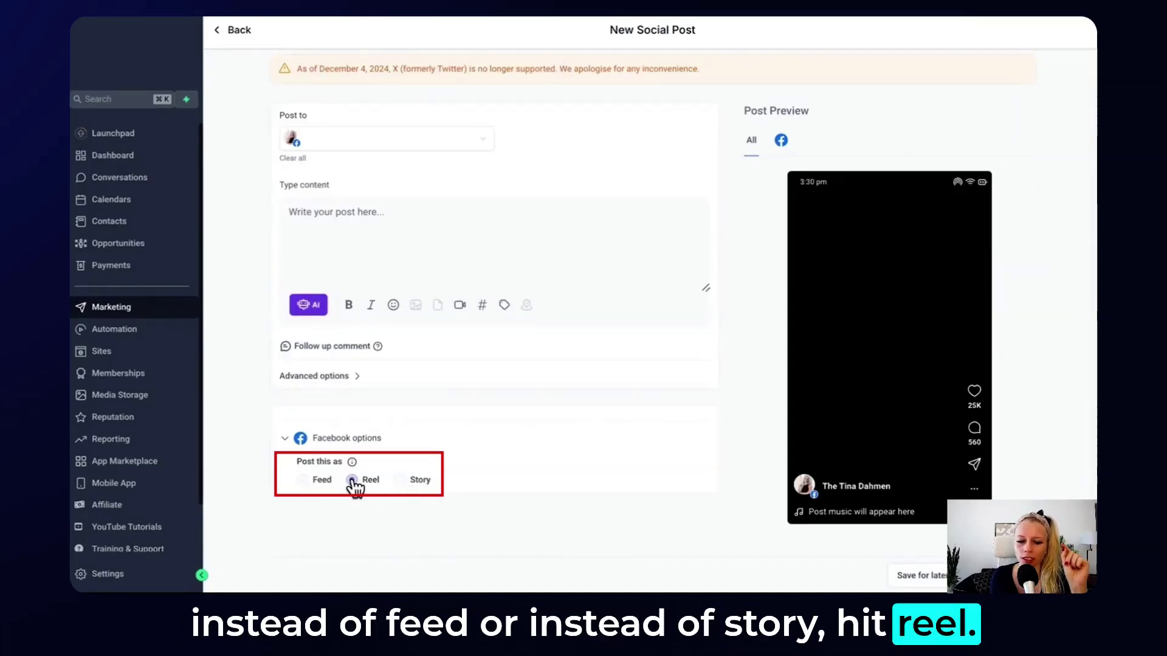
Attach the uploaded video and write the caption 'Partical contact creation in surveys is live now! #saas #software #crm'
left_click(460, 306)
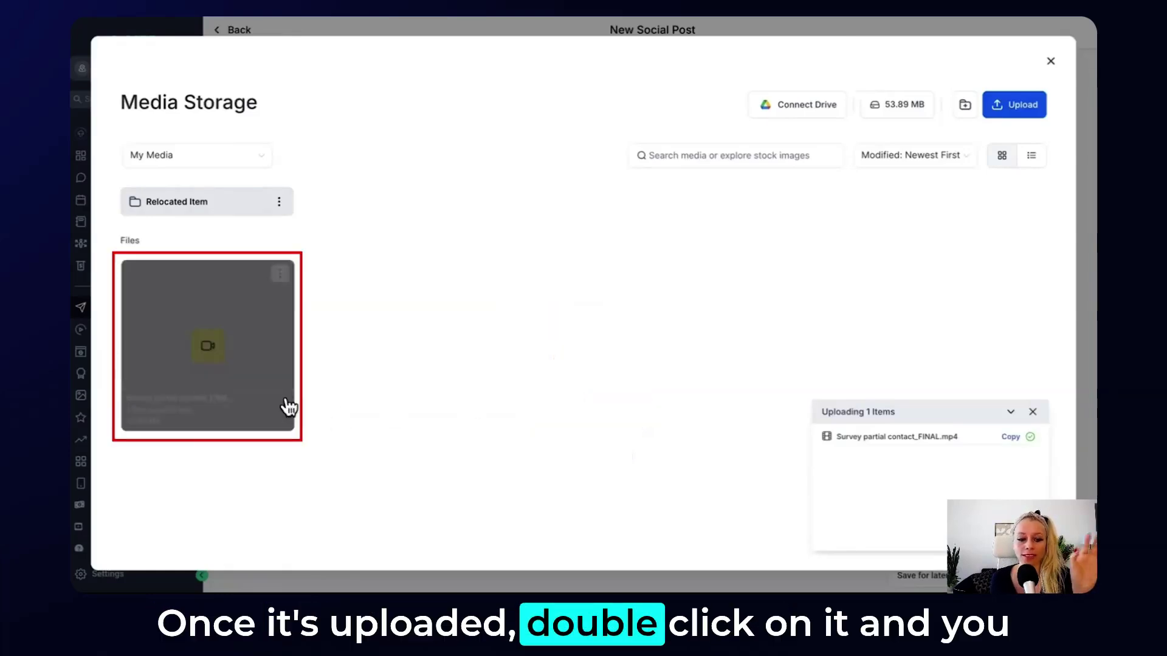
double_click(284, 406)
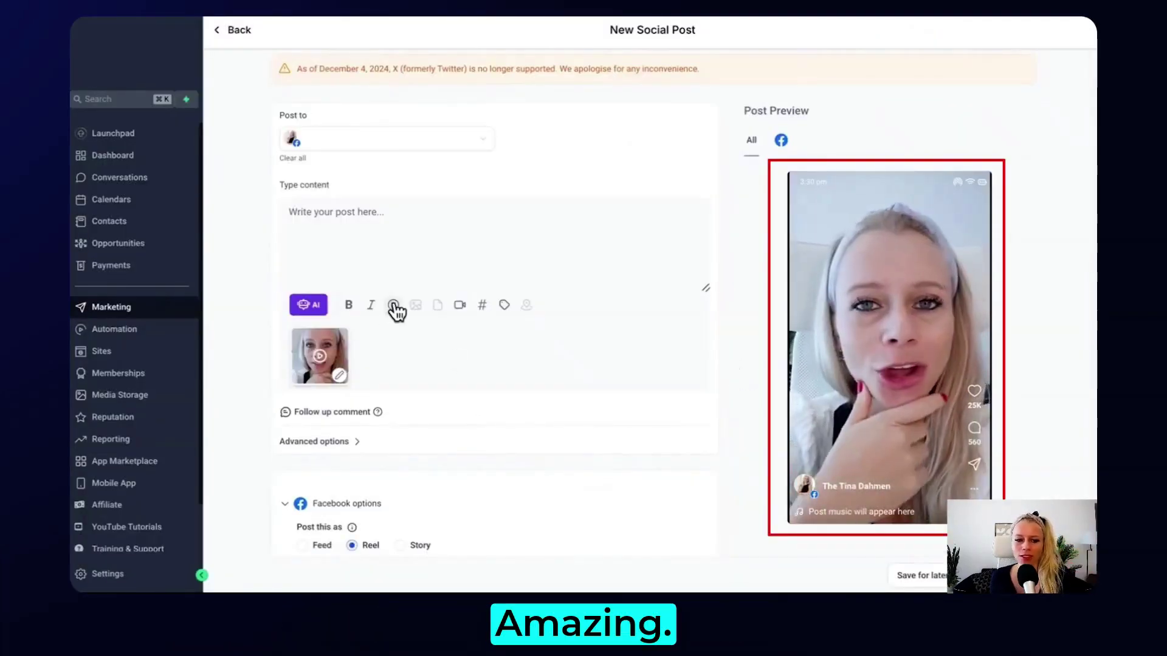
type("Partical contact creation in surveys is live now!")
type(" #saas #software #crm")
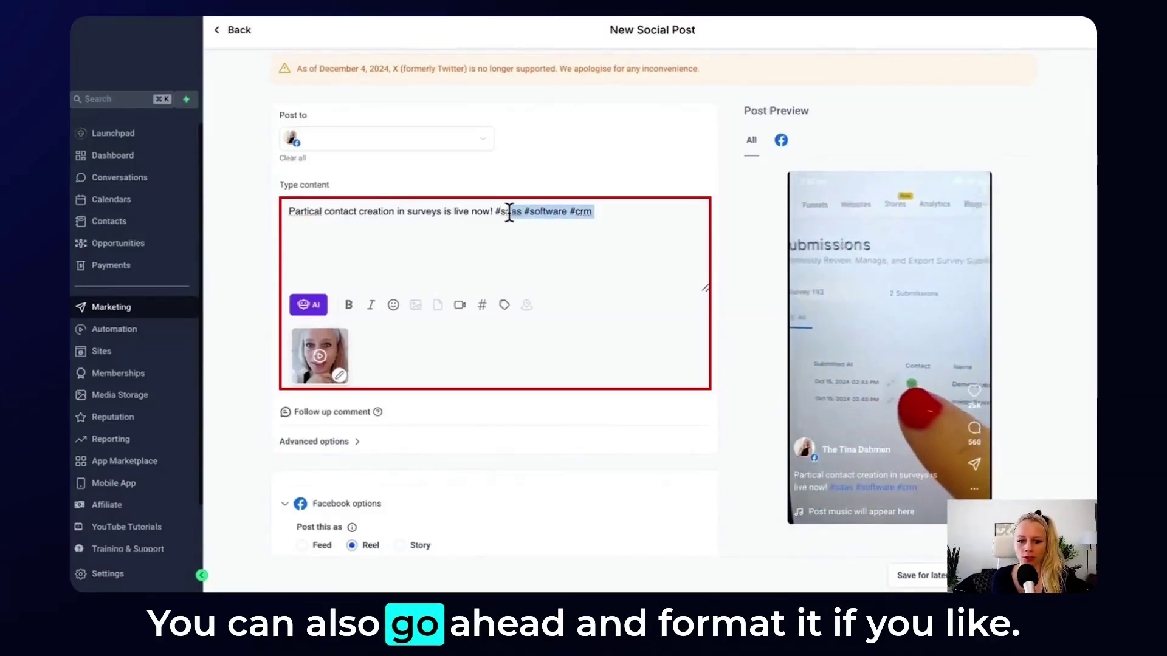
Bold the #saas #software #crm hashtags and add 😱👍 emojis after #crm
left_click(347, 309)
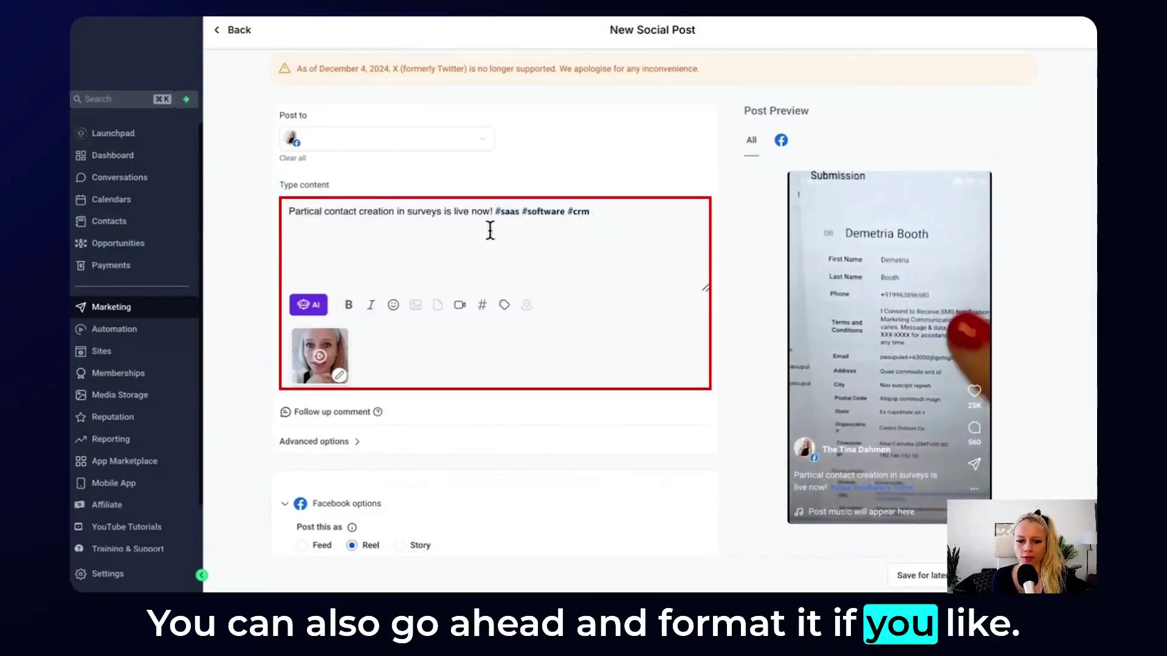
left_click(394, 305)
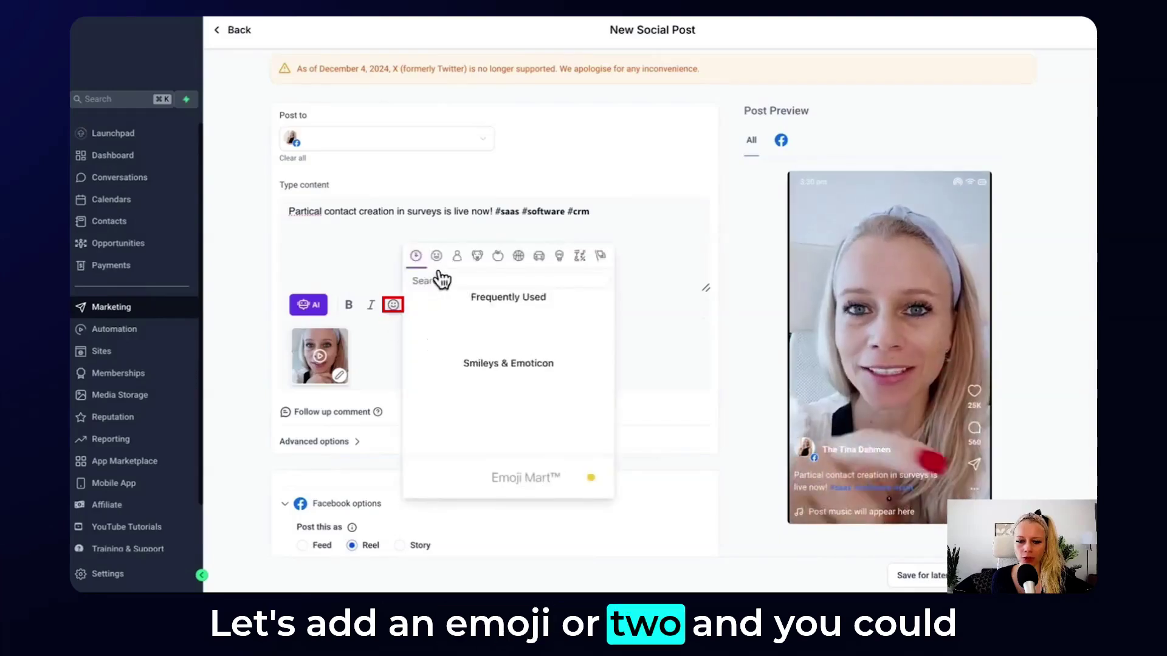
left_click(497, 362)
left_click(497, 361)
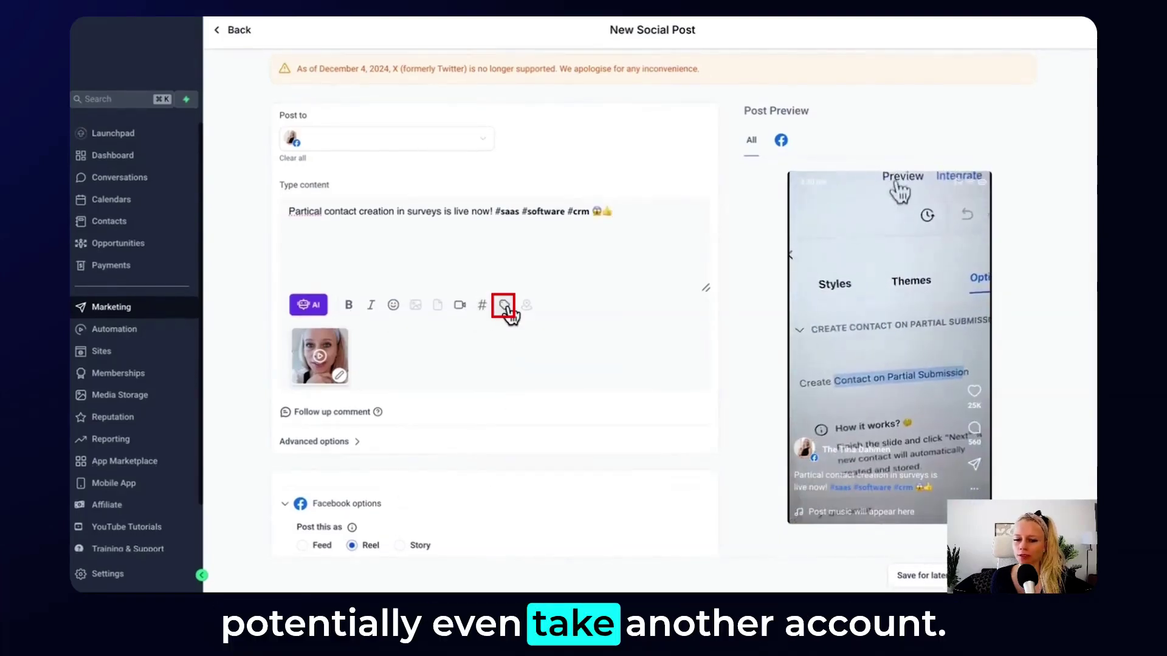
scroll(327, 406, "down", 1)
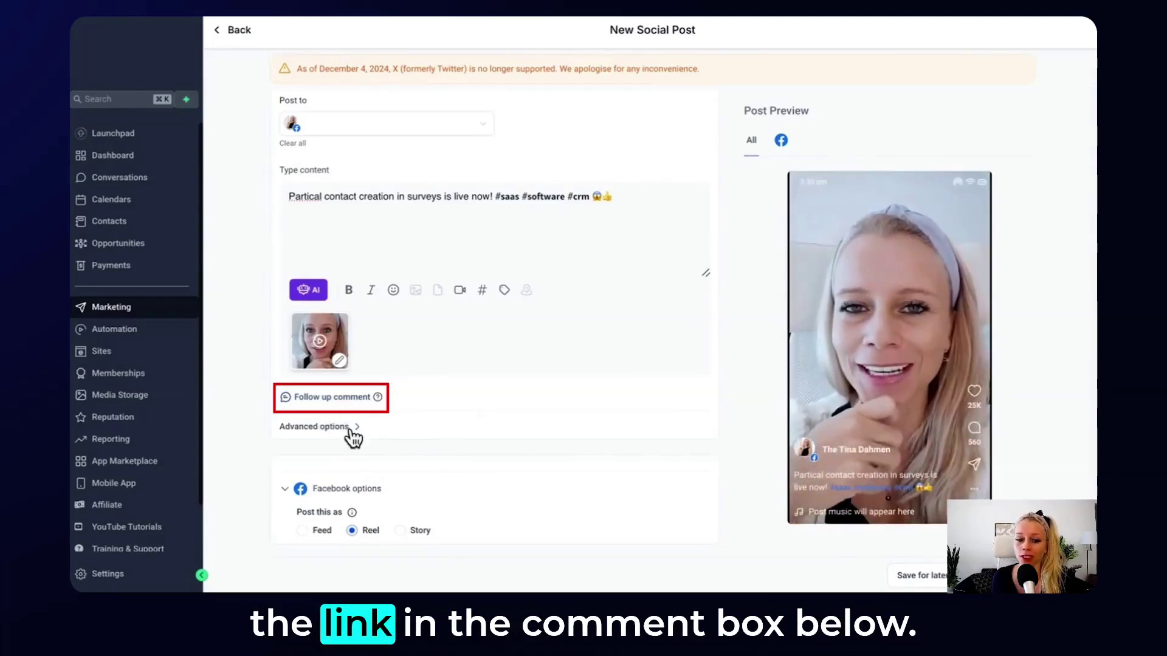
Add a follow-up comment box and expand Advanced options to show Choose Category and Tags
left_click(359, 430)
left_click(357, 427)
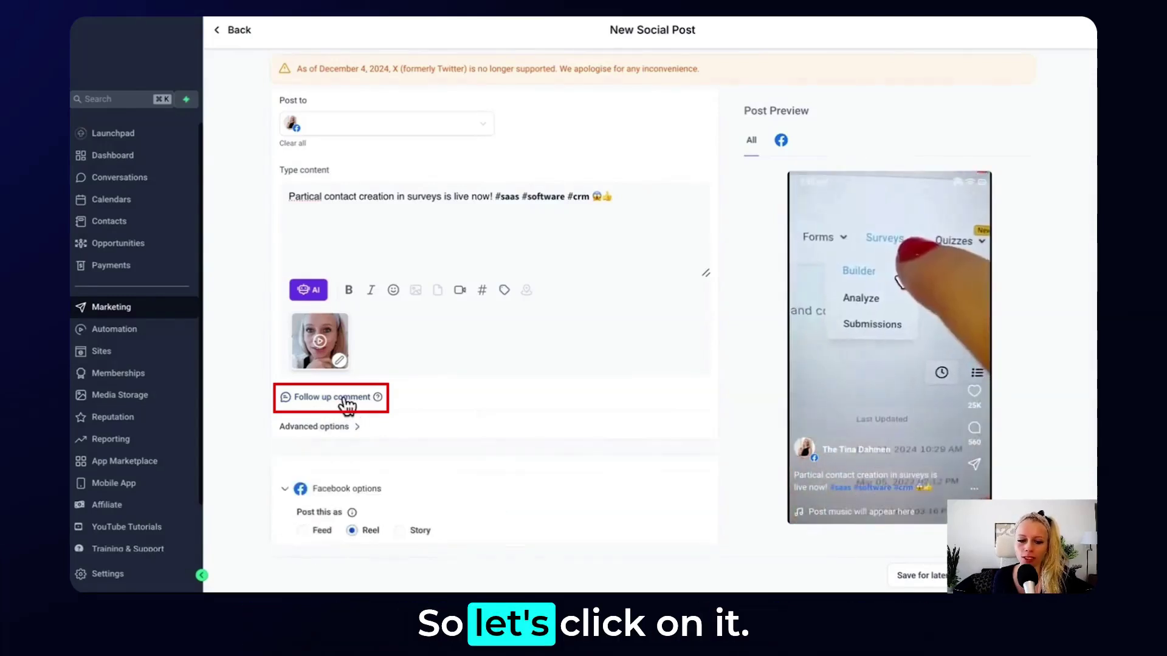
left_click(341, 397)
scroll(456, 413, "down", 1)
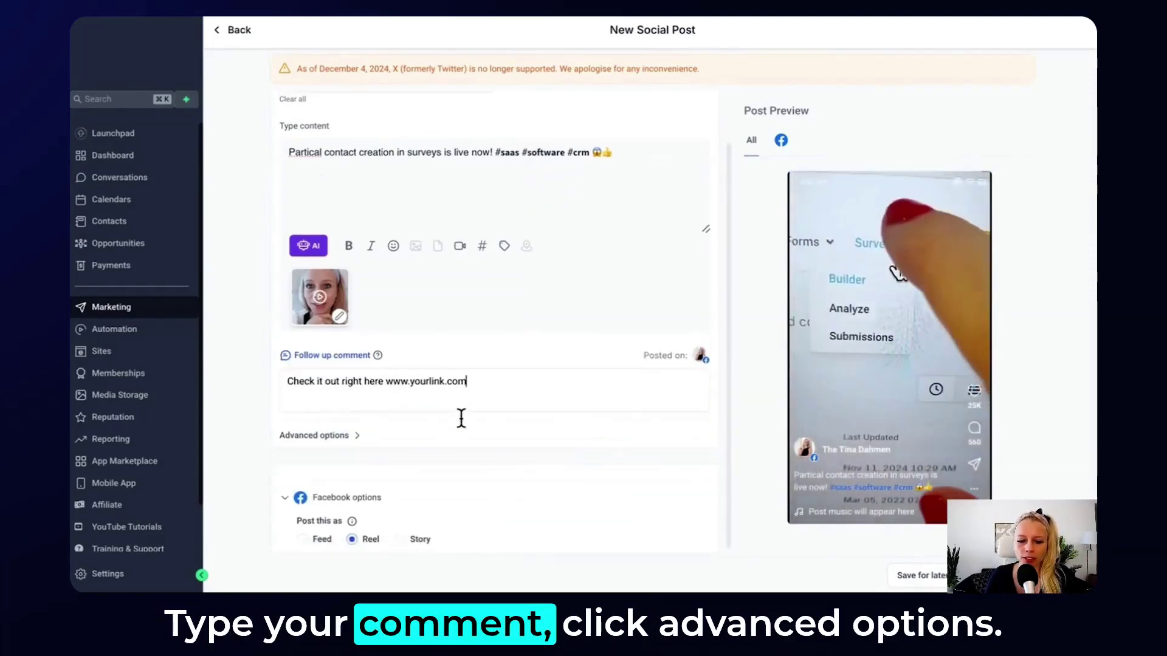
left_click(357, 428)
scroll(435, 484, "down", 3)
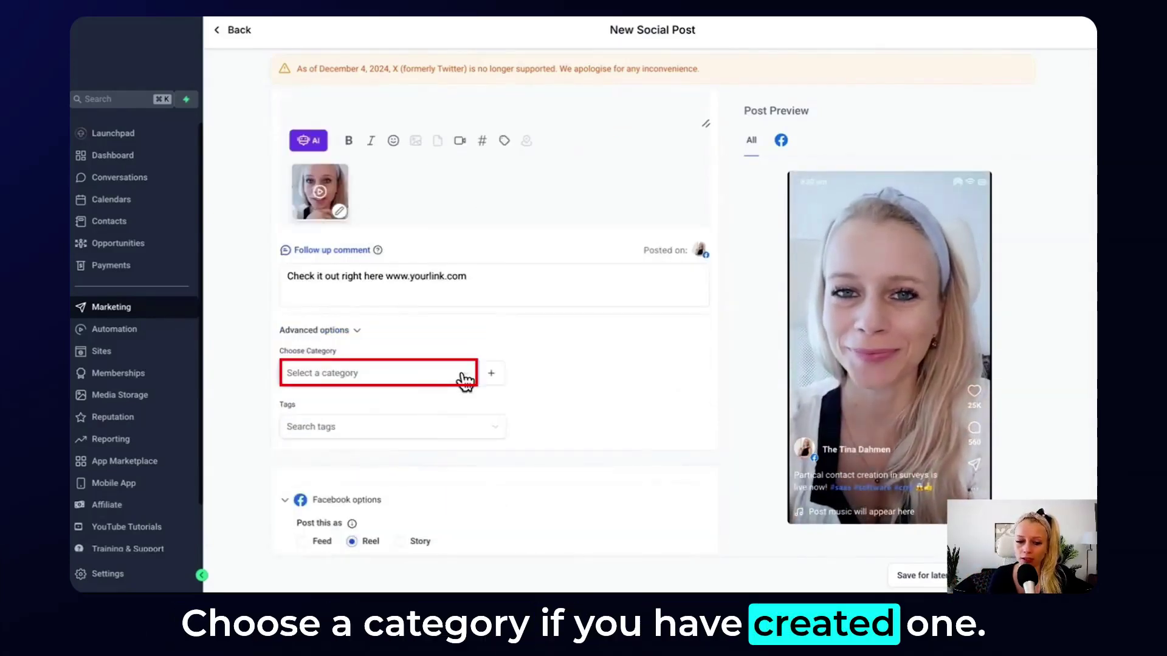
Create a purple category named SAAS and assign it to the Reel
left_click(491, 375)
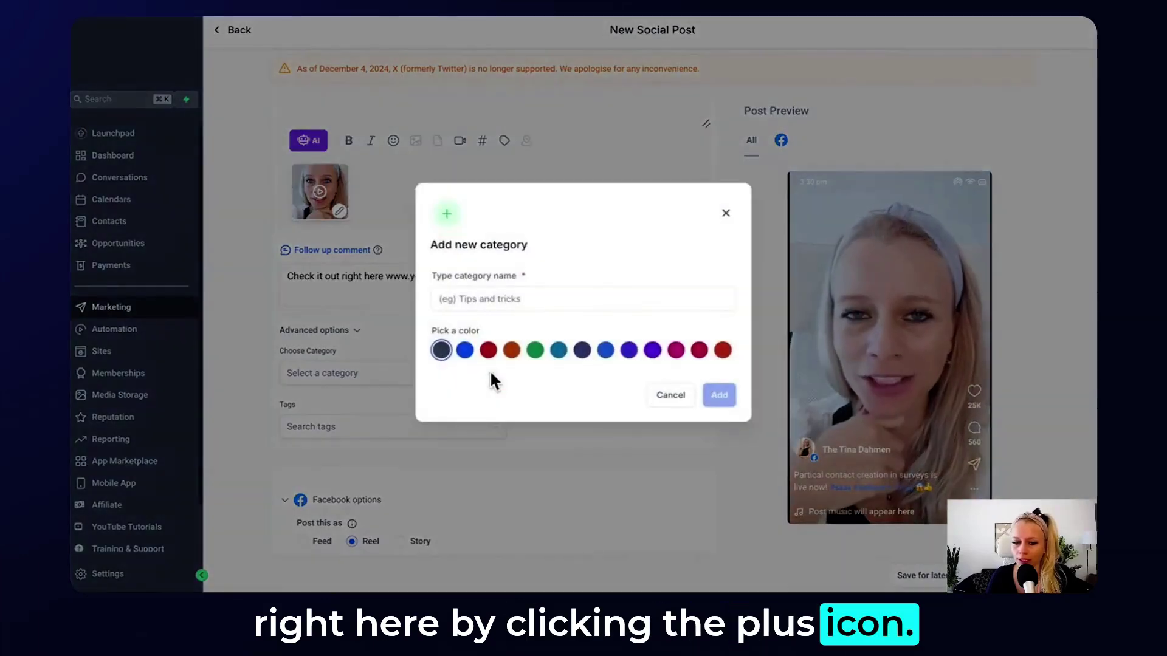
type("SAAS")
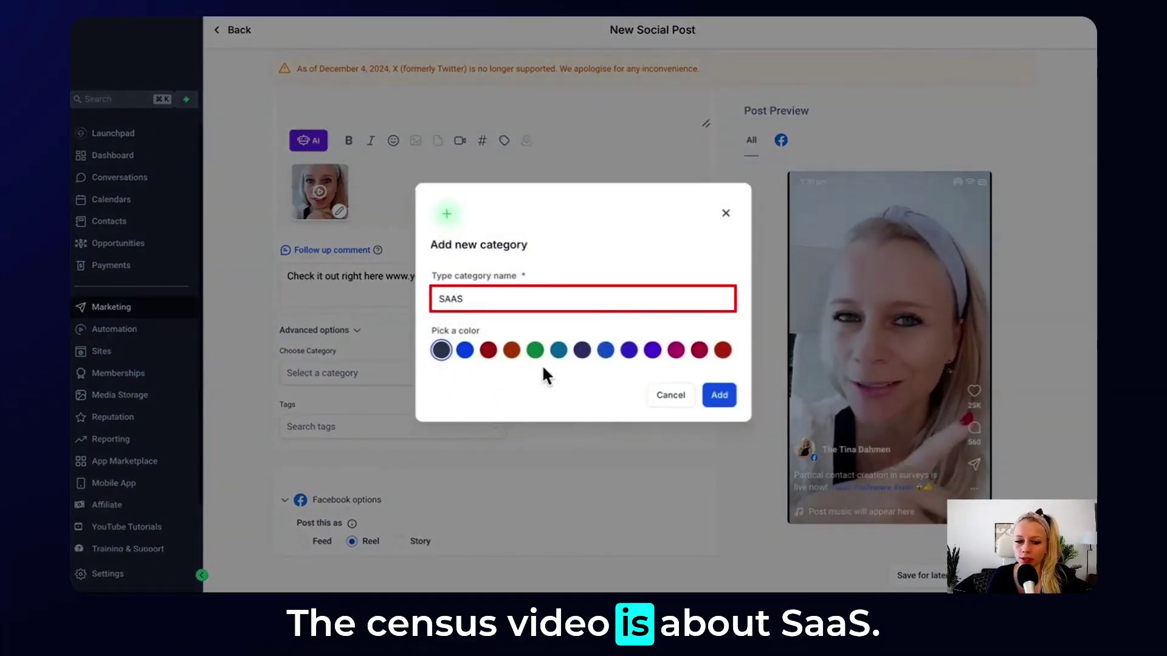
left_click(652, 351)
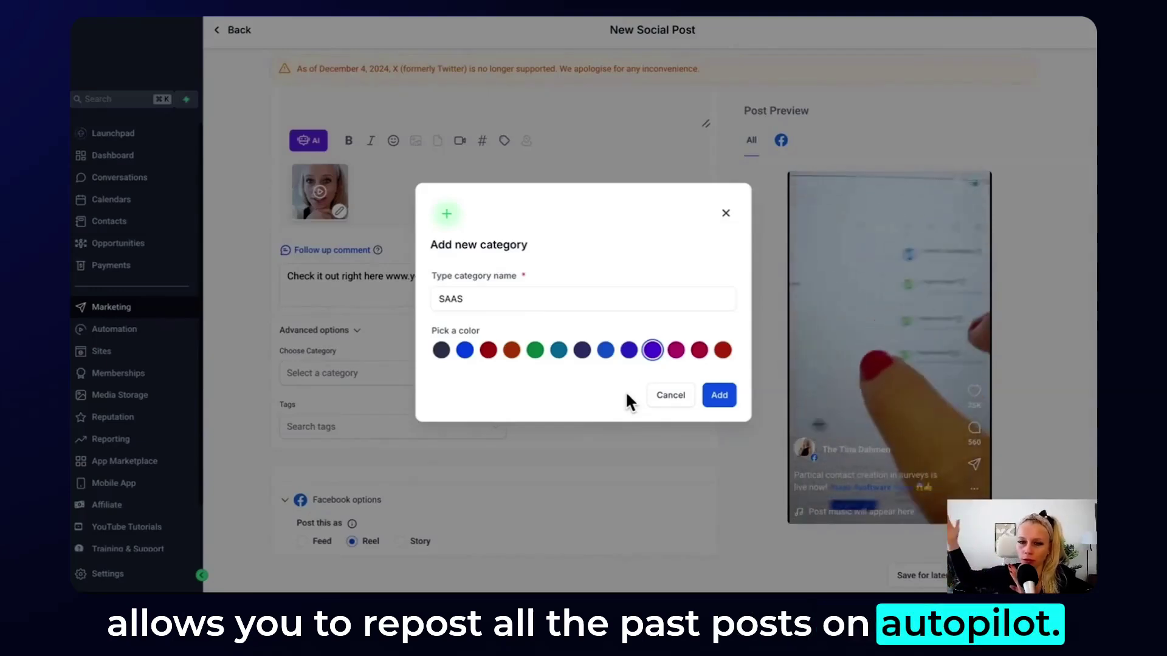
left_click(719, 397)
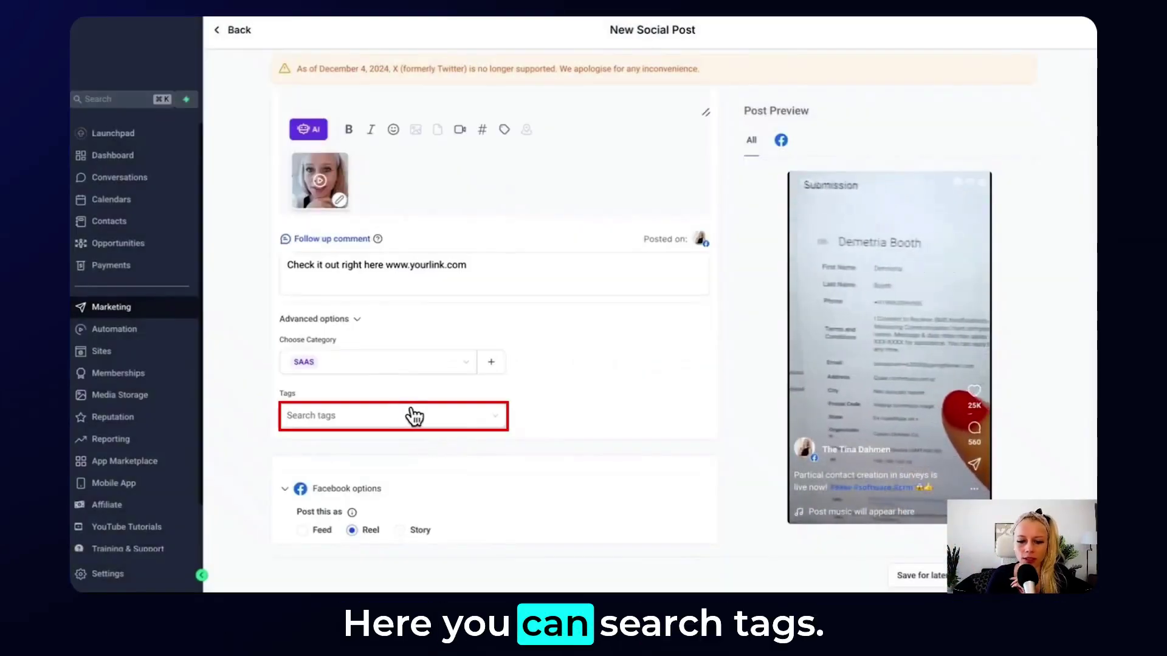
Check the empty tag list, then publish the Reel immediately with Post Now
left_click(415, 417)
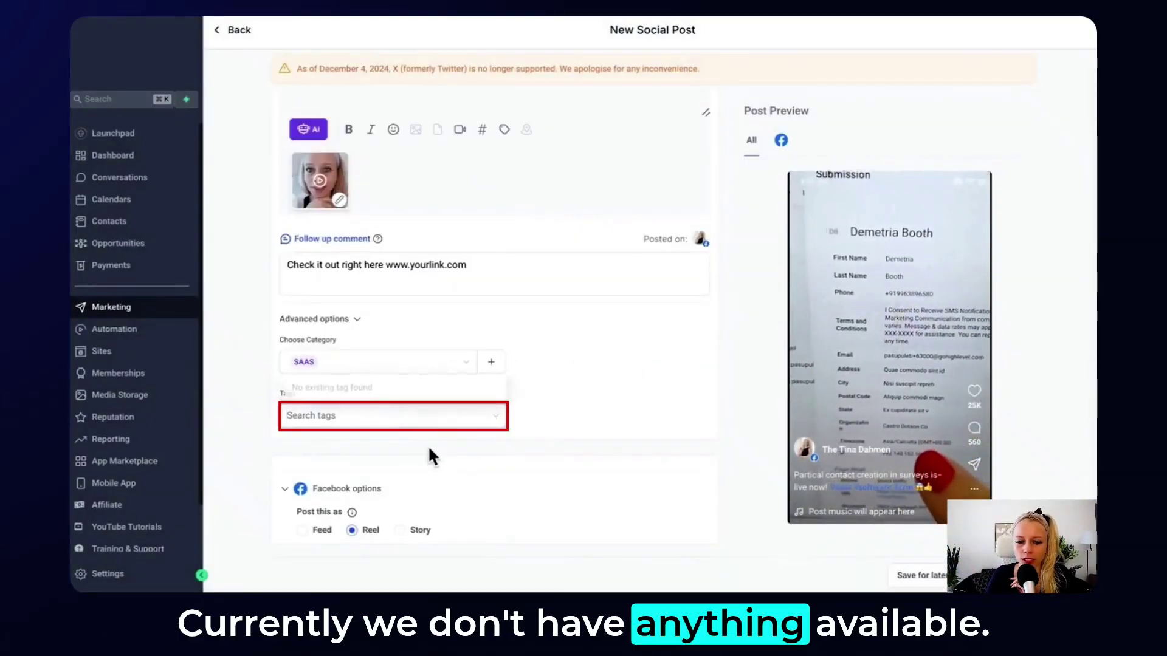
left_click(430, 456)
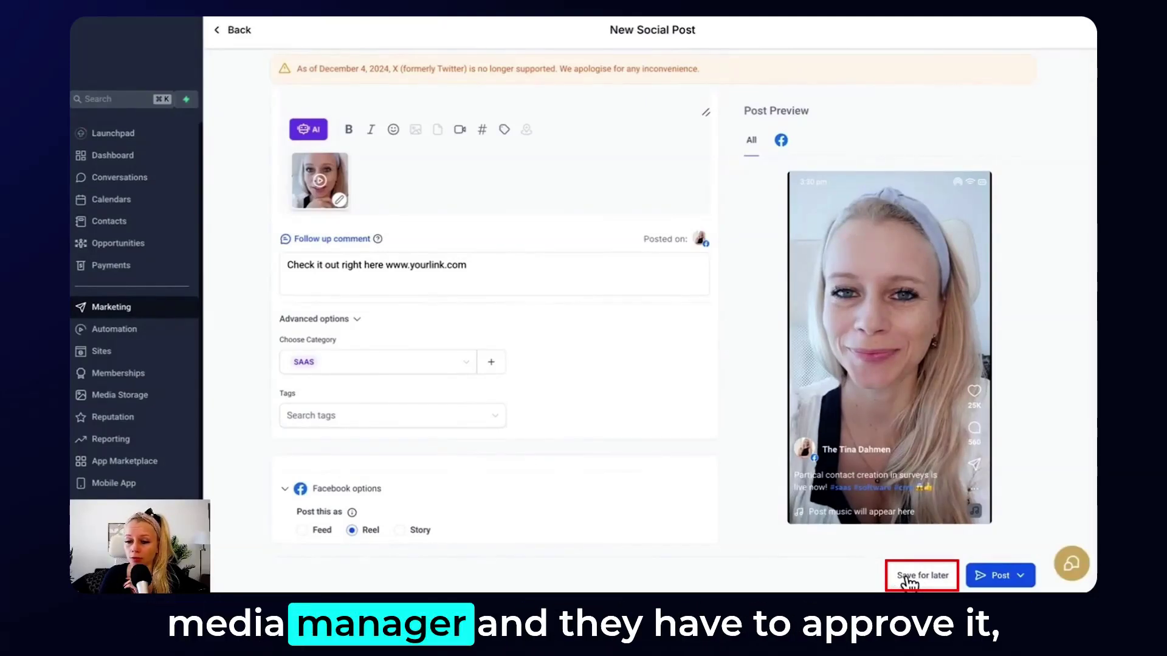
left_click(1023, 577)
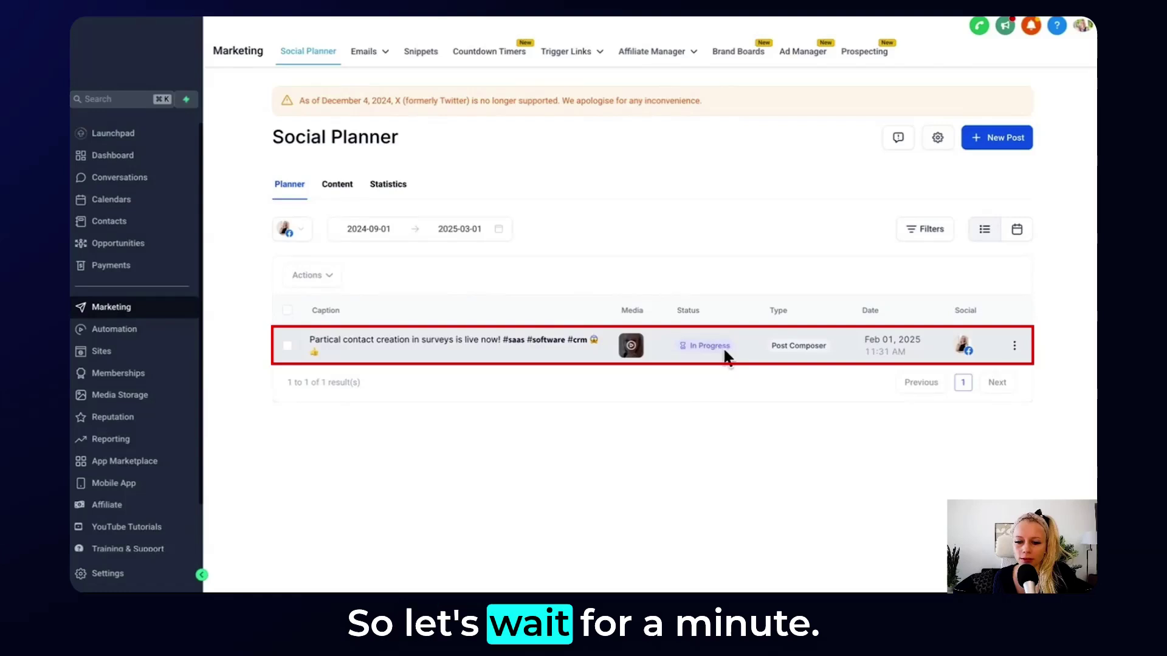
Review the new post's details with a Facebook preview, then close them
left_click(963, 344)
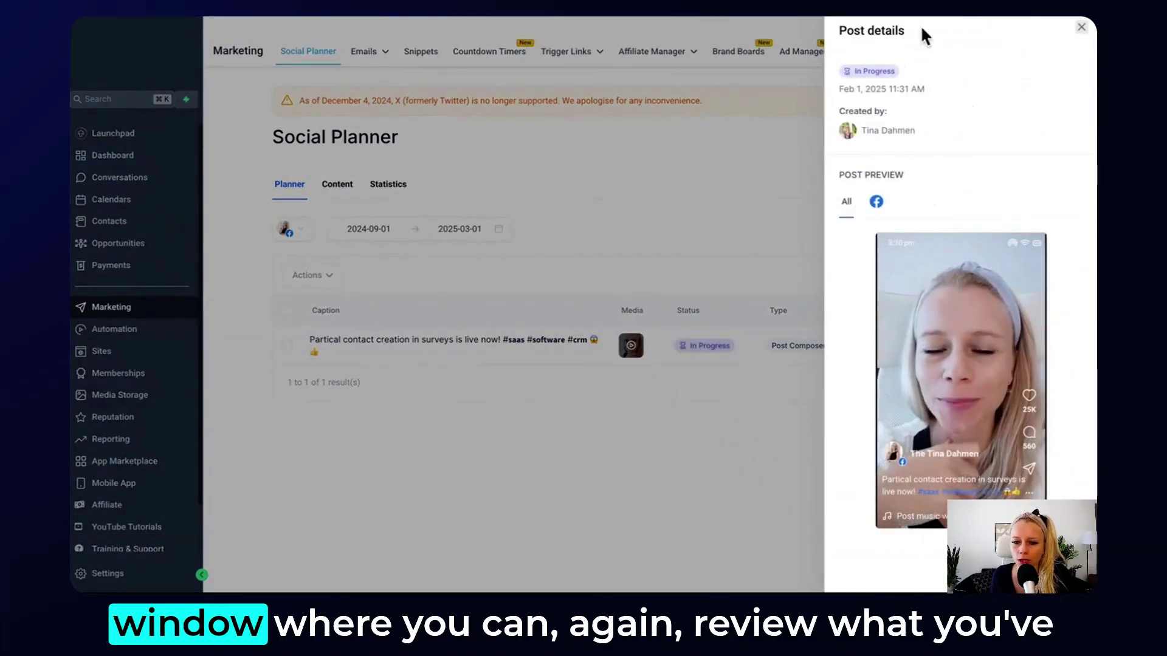
scroll(927, 321, "down", 2)
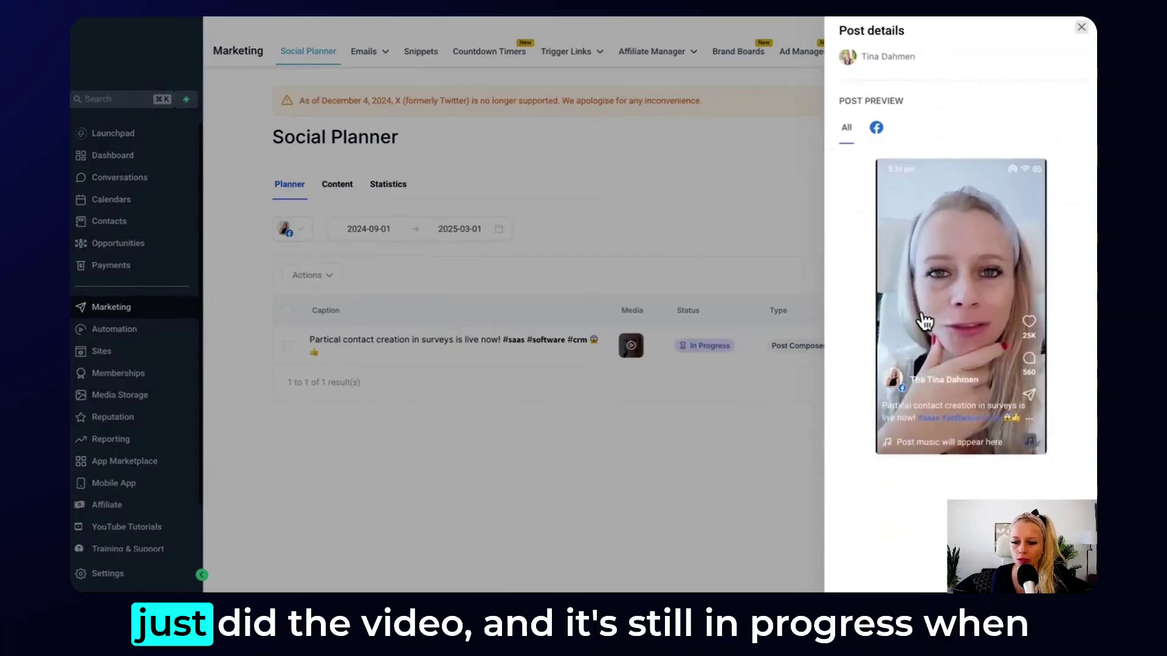
scroll(963, 292, "up", 2)
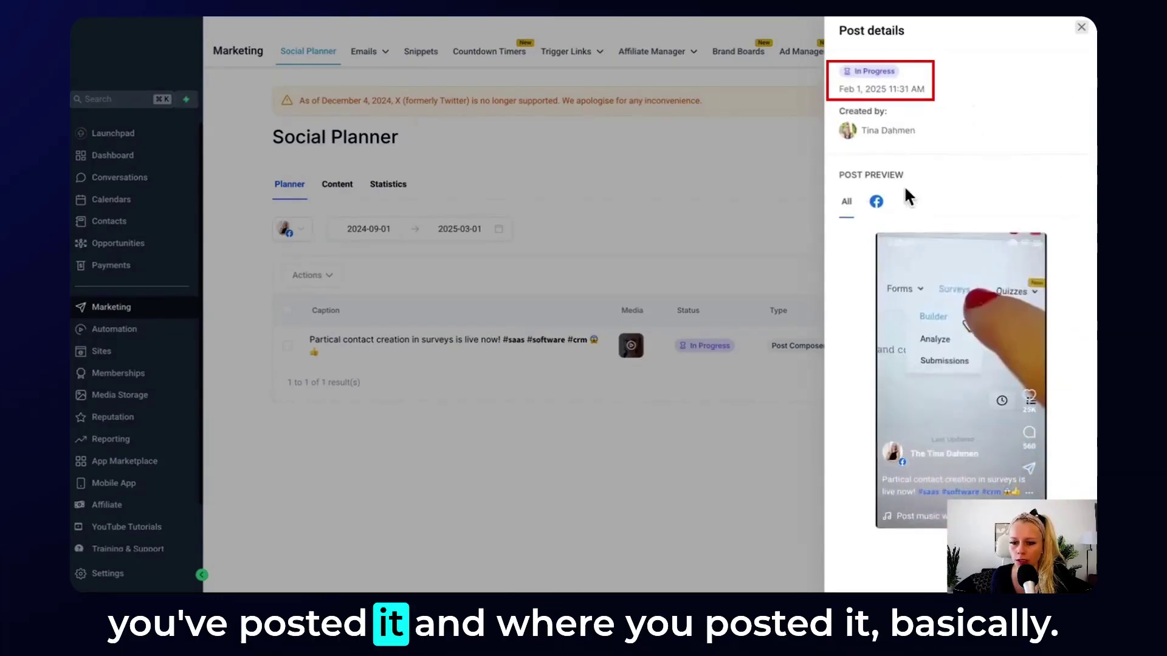
left_click(875, 202)
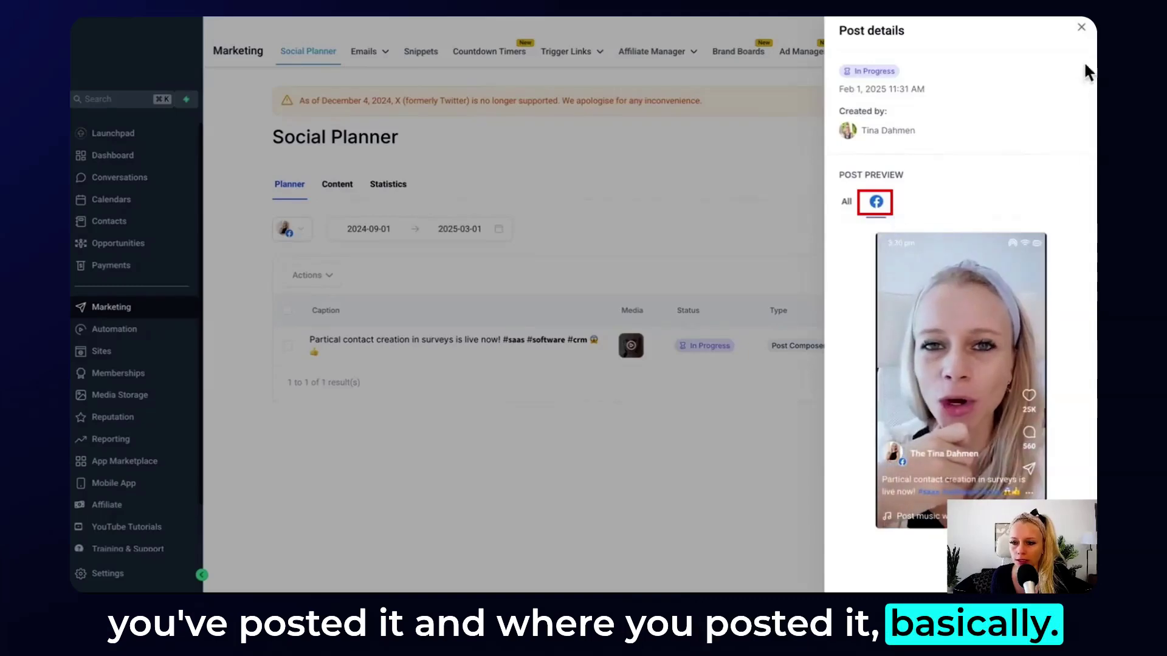
left_click(1082, 27)
left_click(1014, 347)
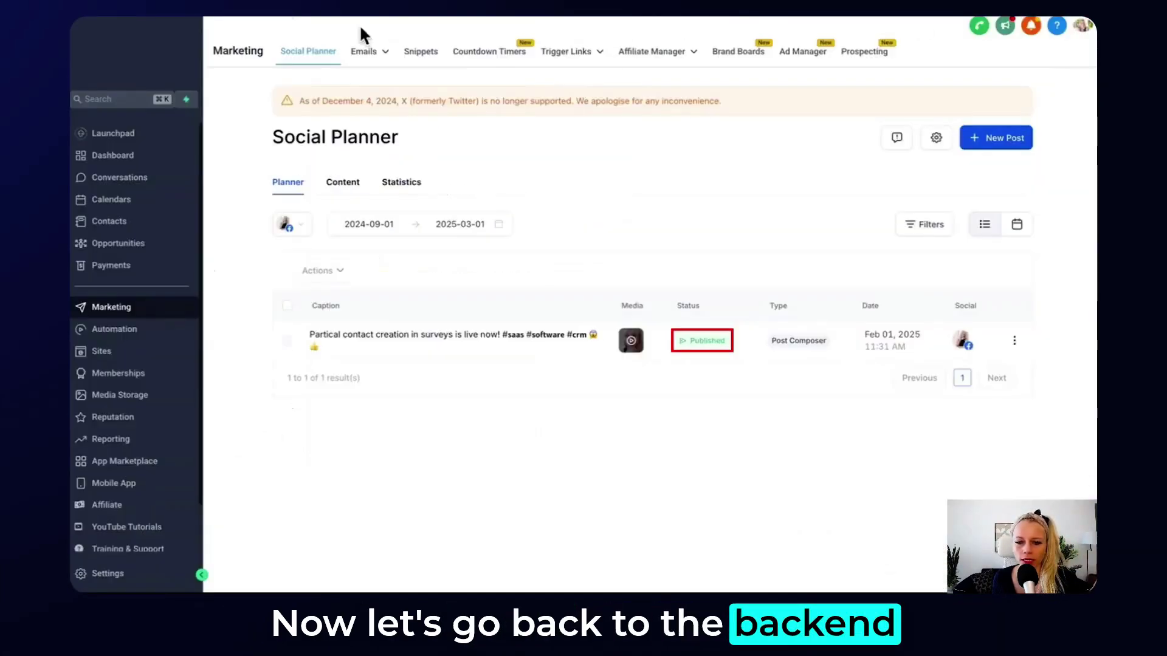
Reopen the published post's details and open the live Reel on Facebook via Preview Link
left_click(1014, 344)
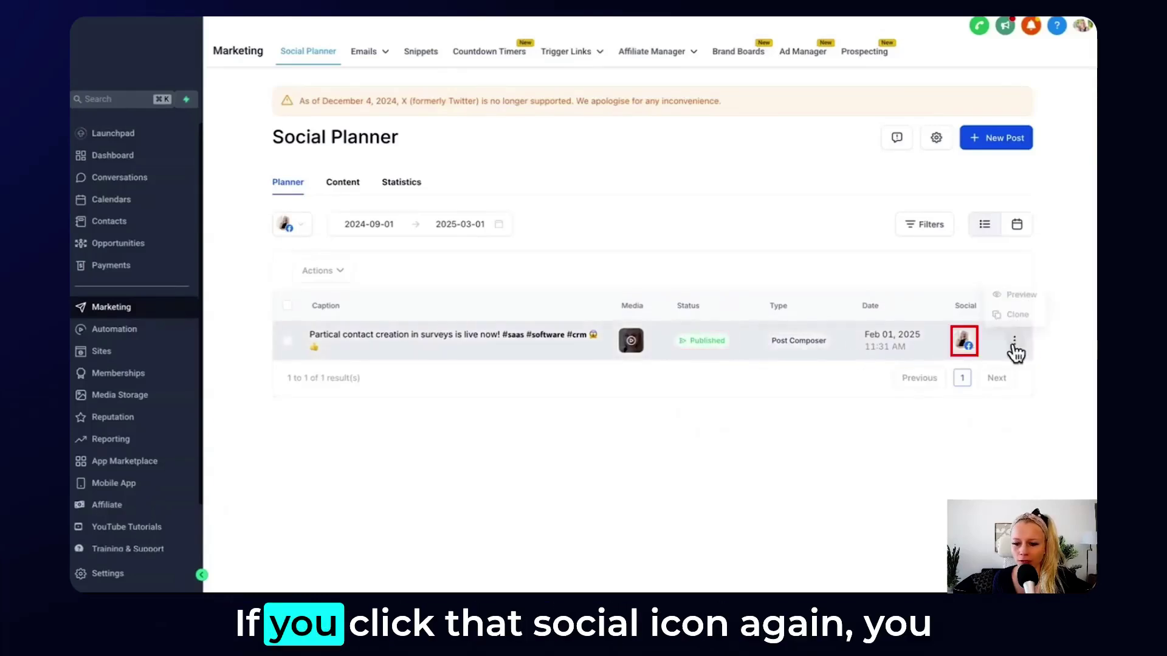
left_click(963, 343)
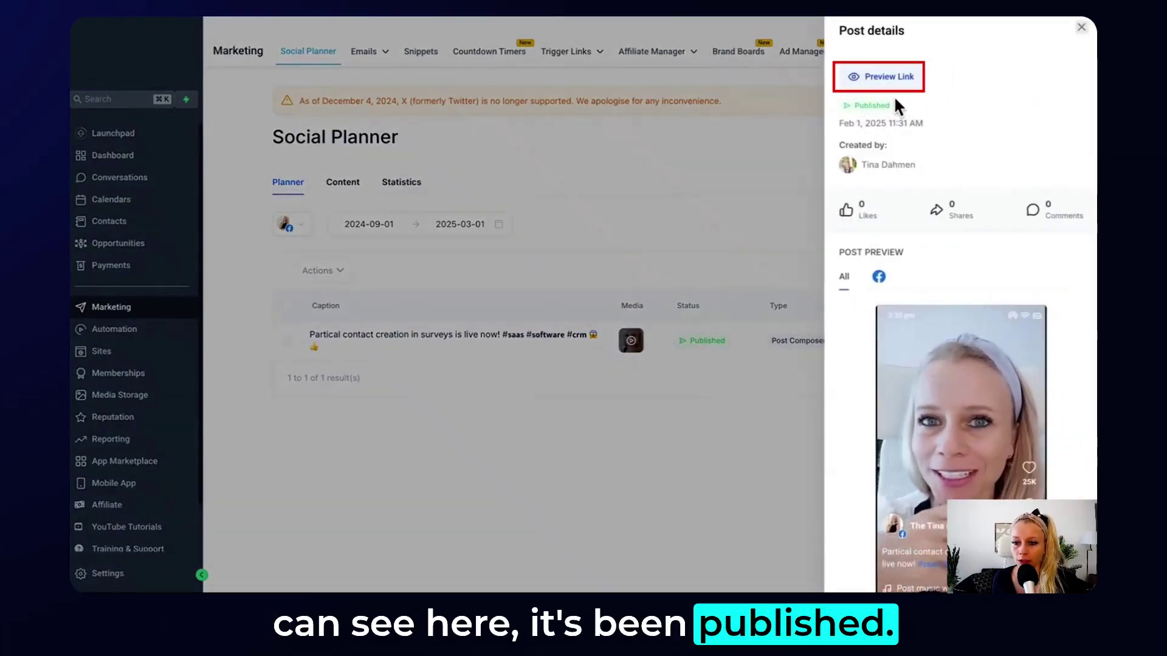
left_click(882, 77)
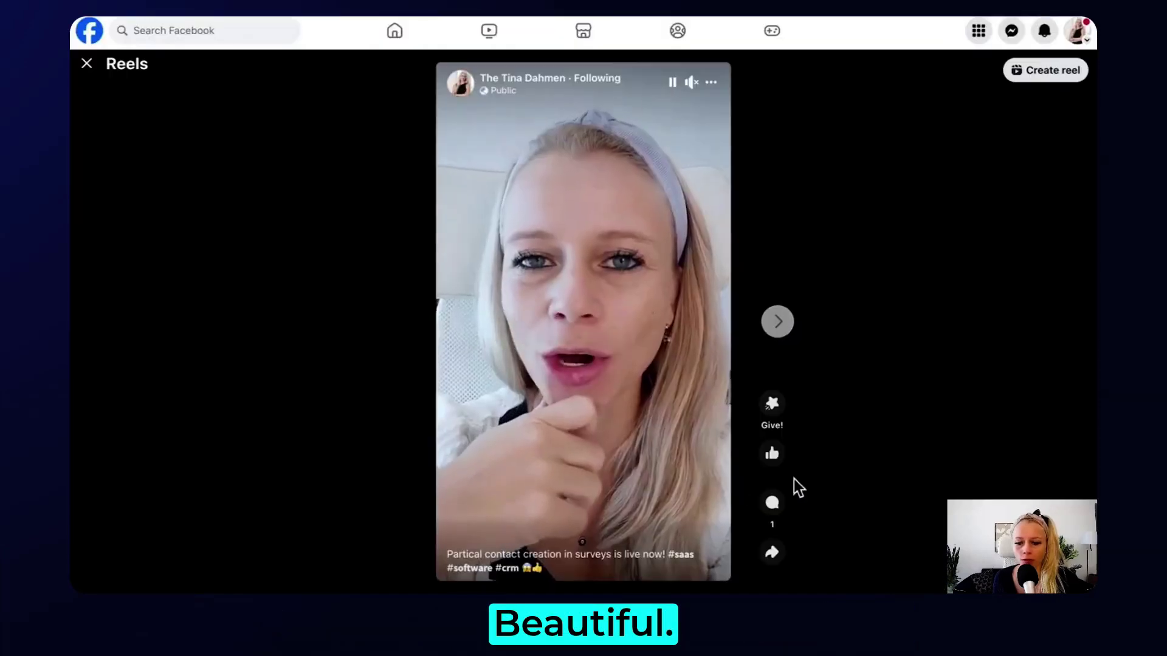
left_click(772, 502)
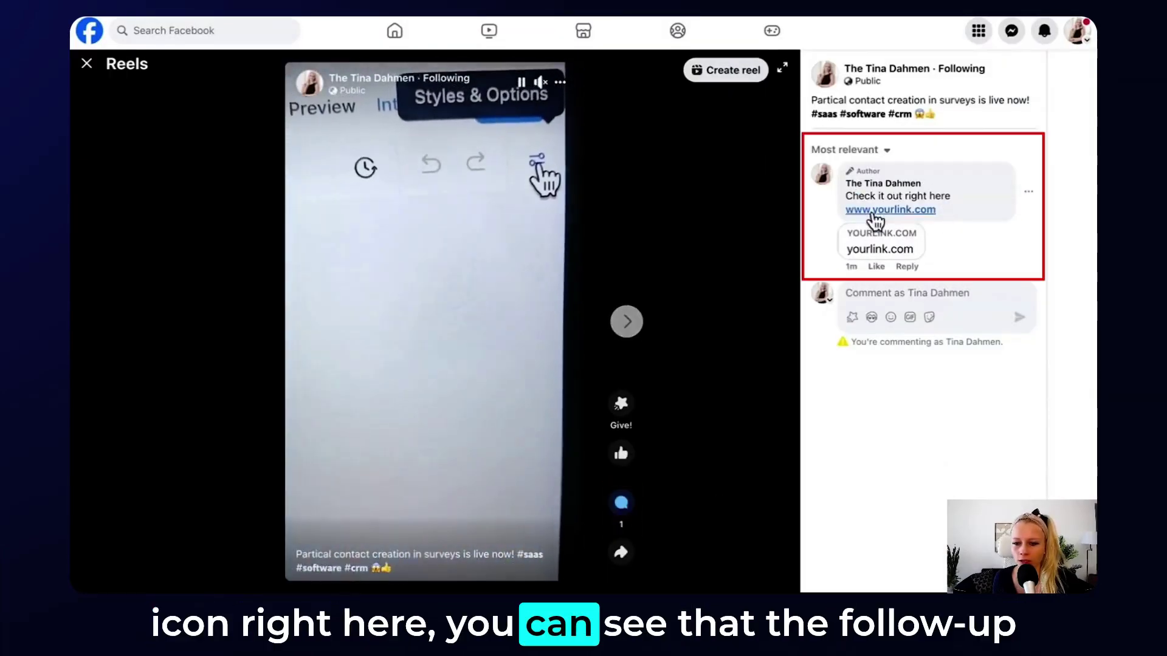
left_click_drag(846, 196, 948, 195)
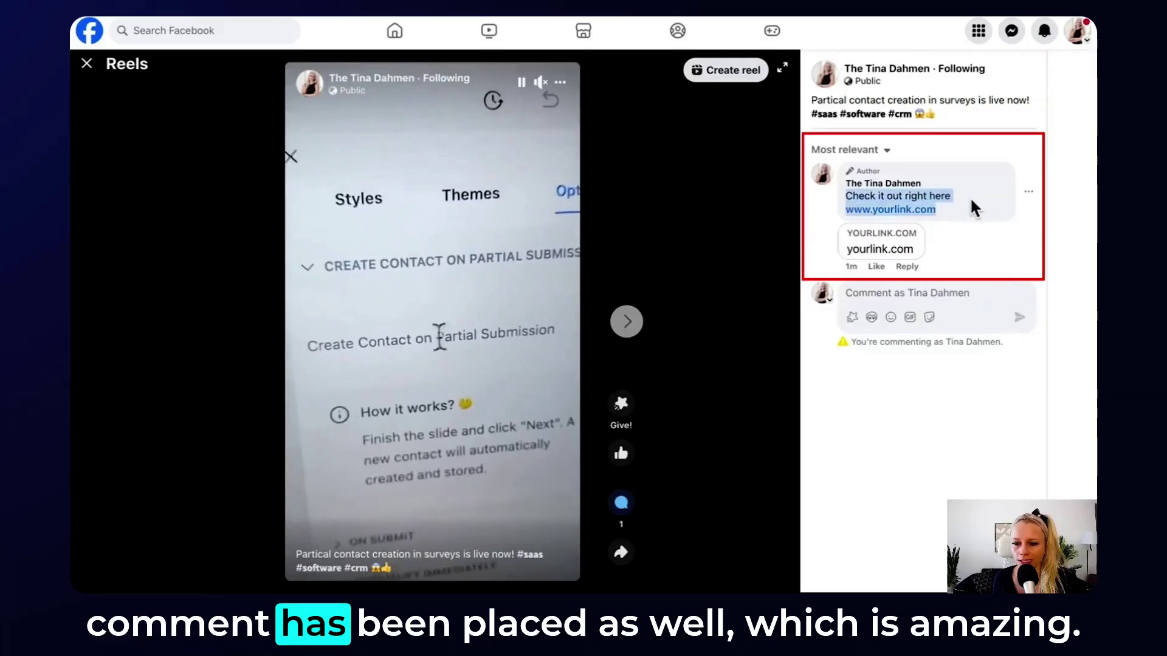
left_click(972, 198)
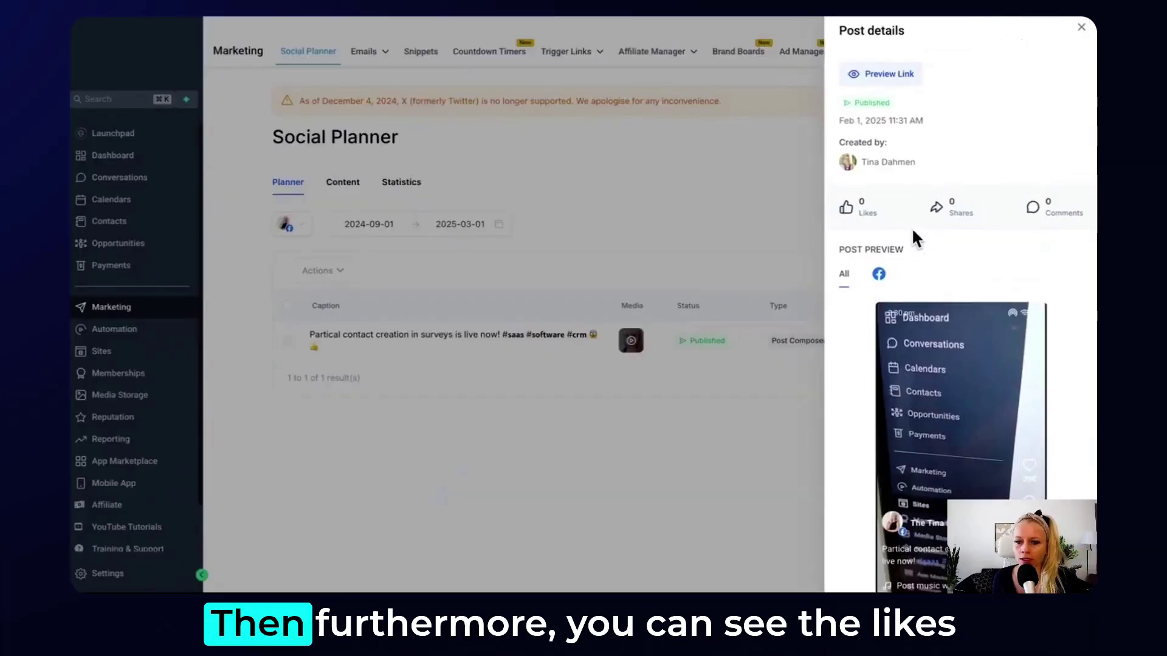
Scroll the Post details to view 0 likes, 0 shares and 0 comments
scroll(1052, 213, "down", 1)
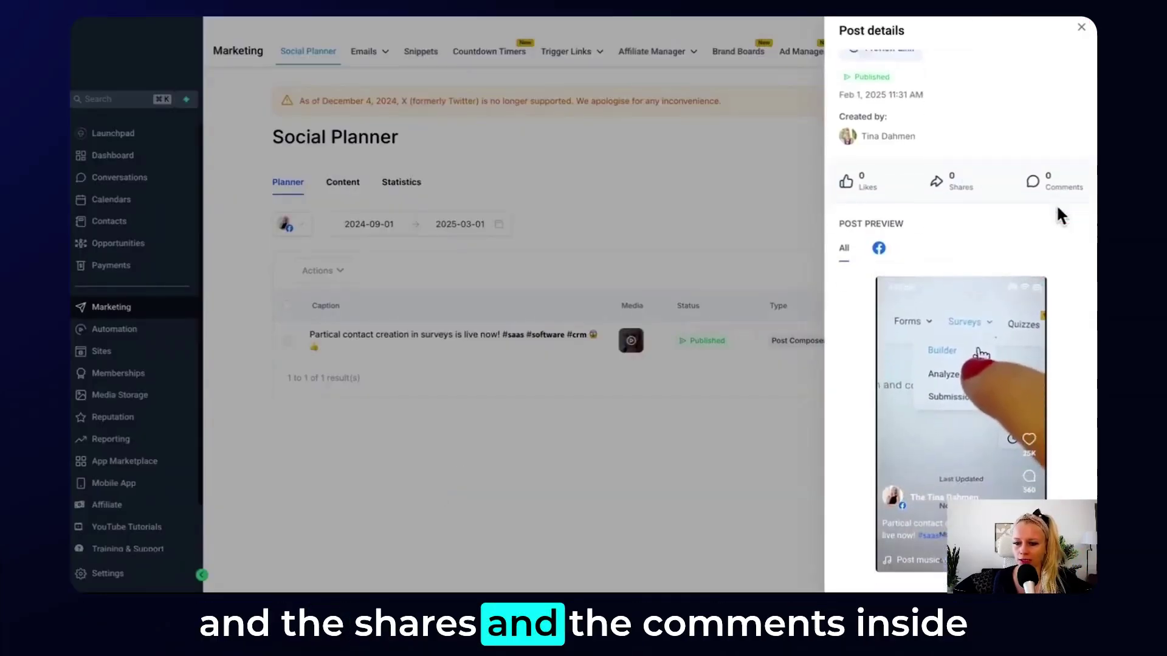